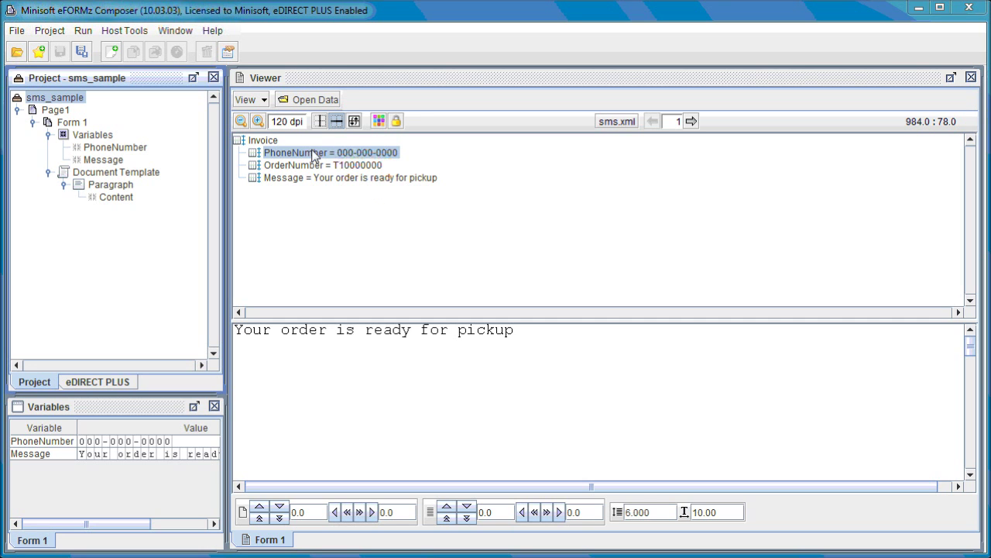
Step: Examine the options for the PhoneNumber and Message data nodes, their matching form variables, and the document components Form 1 can receive
right_click(331, 154)
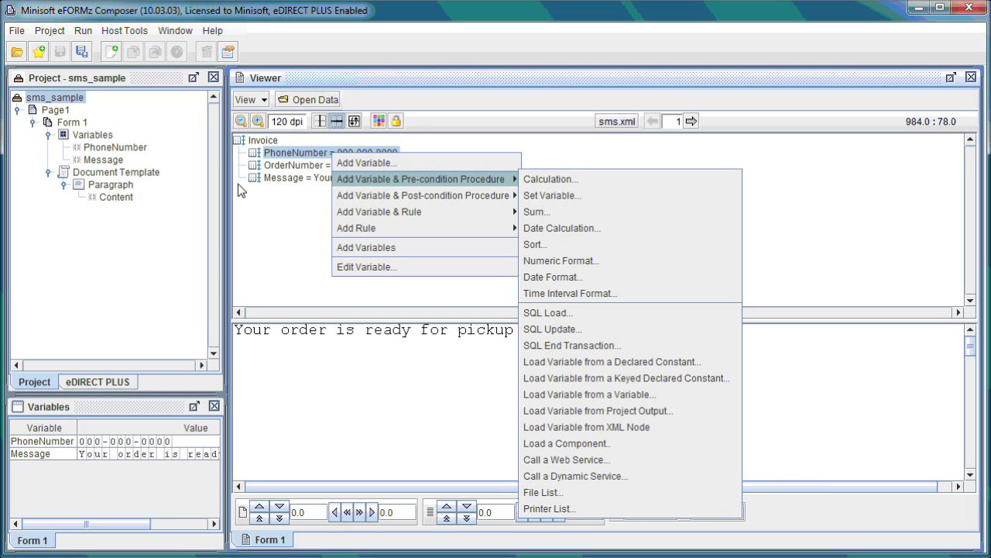
left_click(136, 152)
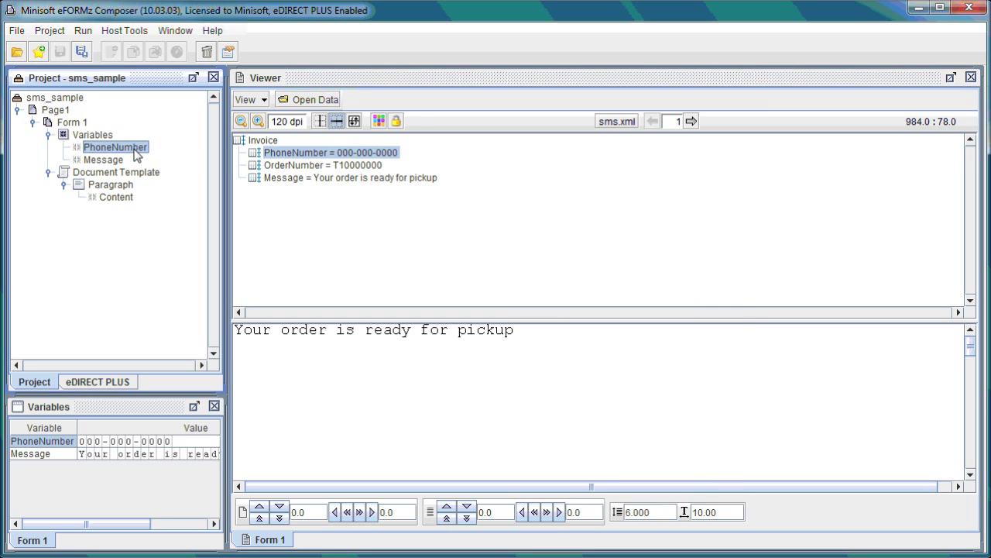
right_click(348, 180)
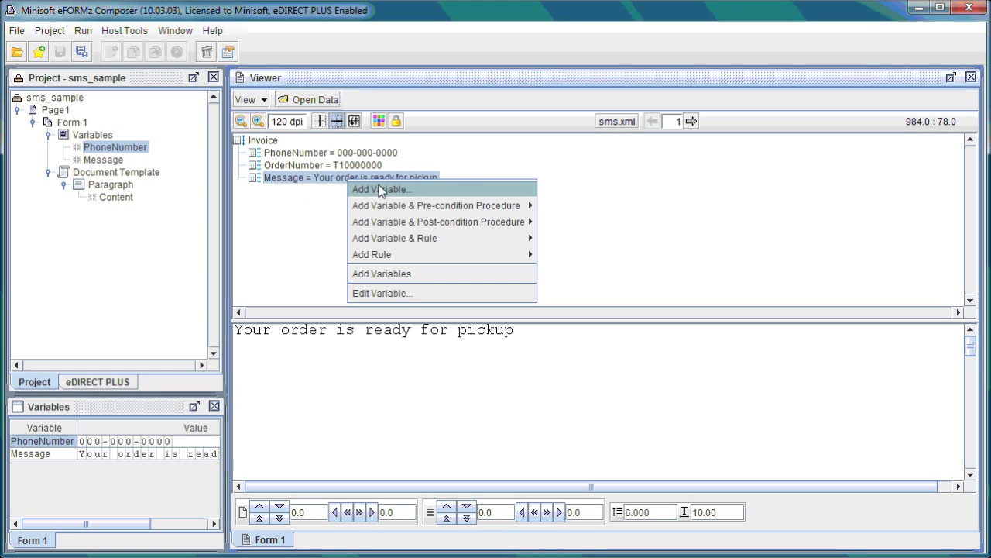
left_click(320, 203)
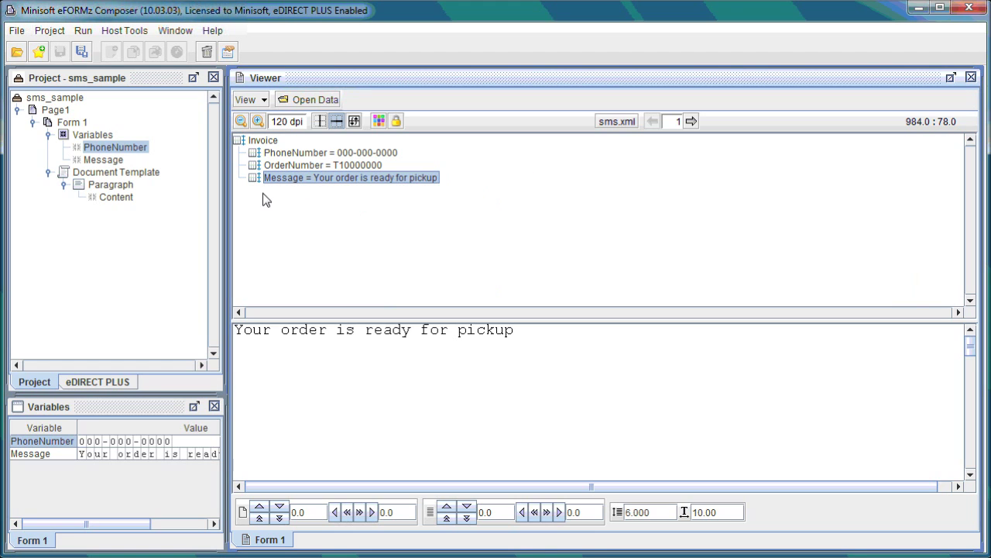
left_click(112, 160)
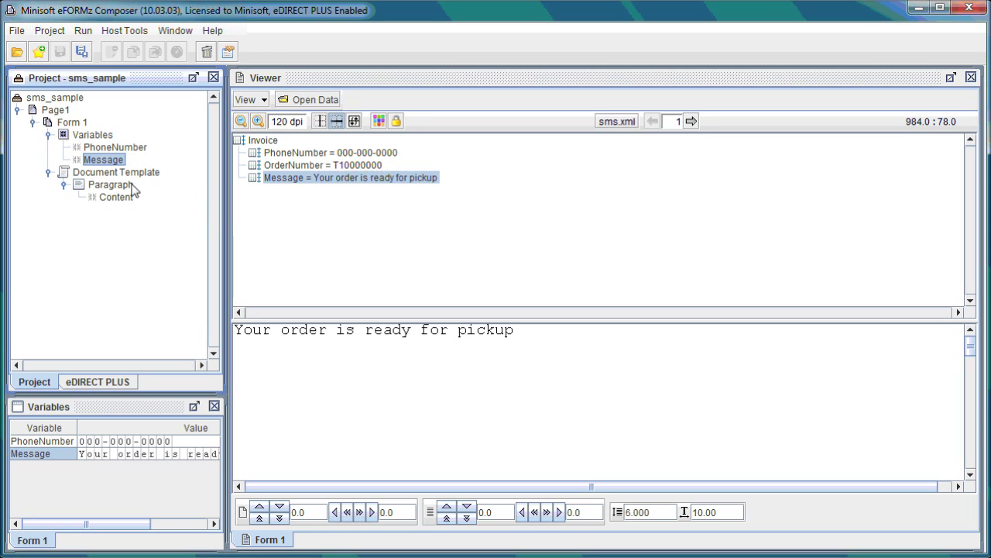
right_click(79, 125)
mouse_move(142, 333)
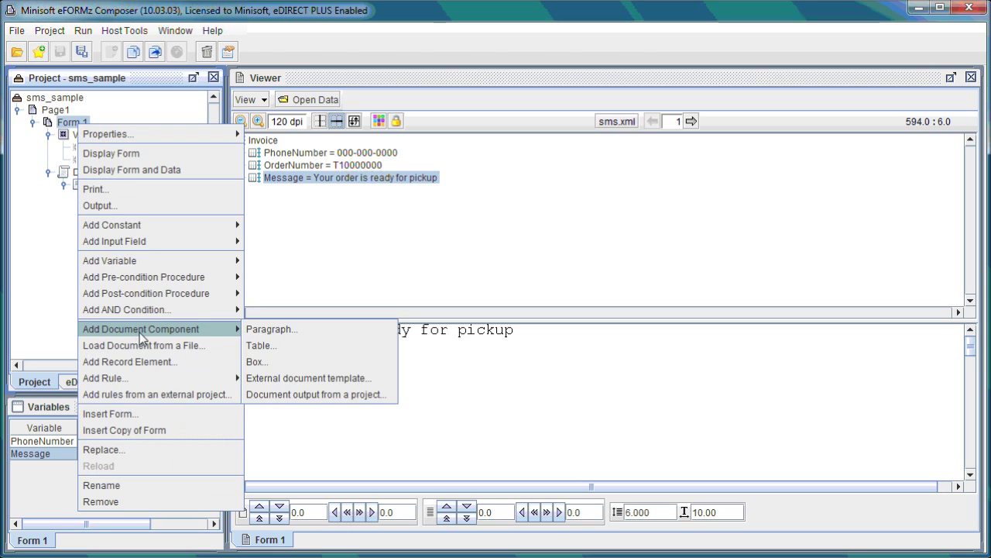
left_click(70, 253)
Step: Try adding a variable-value text segment that uses the Message variable to the paragraph, and discard it
right_click(121, 187)
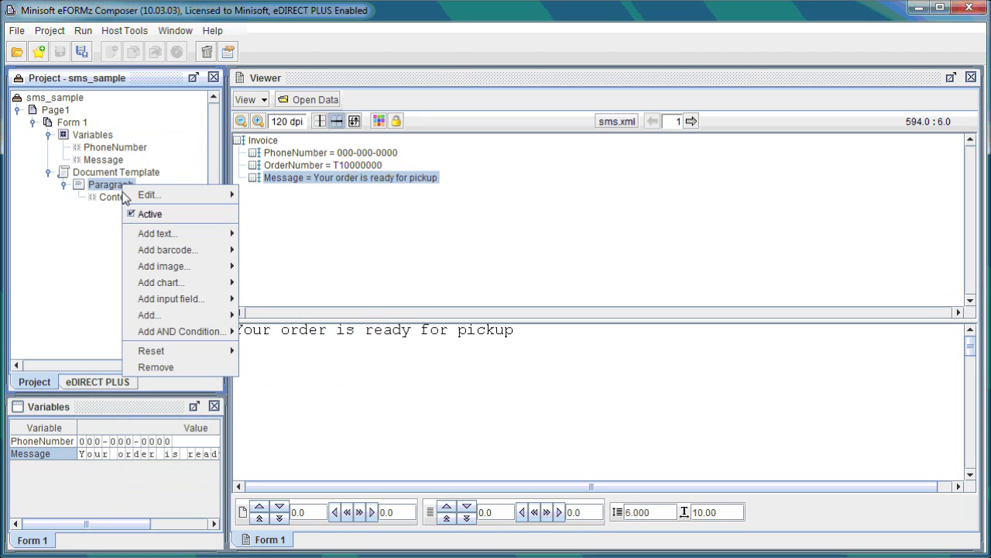
mouse_move(172, 231)
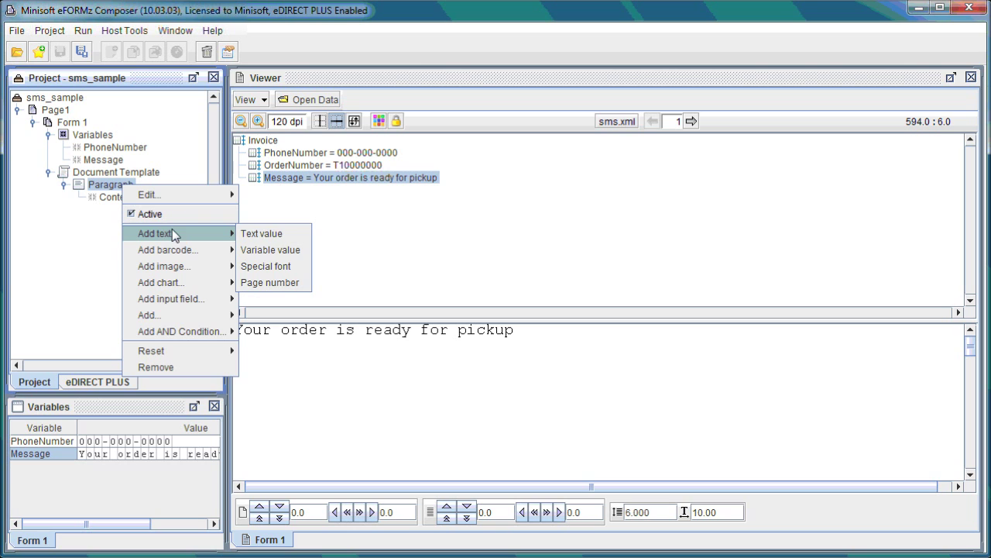
left_click(297, 252)
left_click(446, 175)
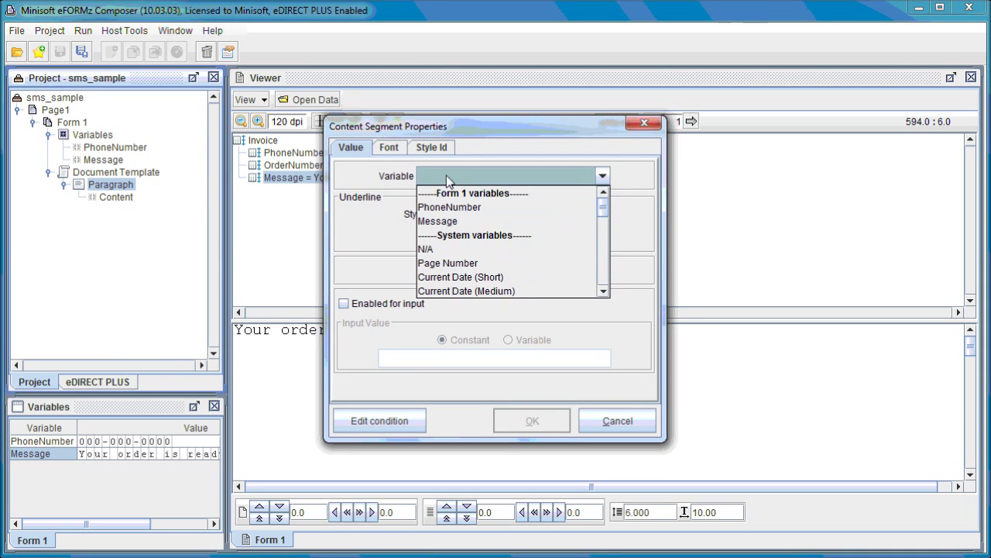
left_click(440, 223)
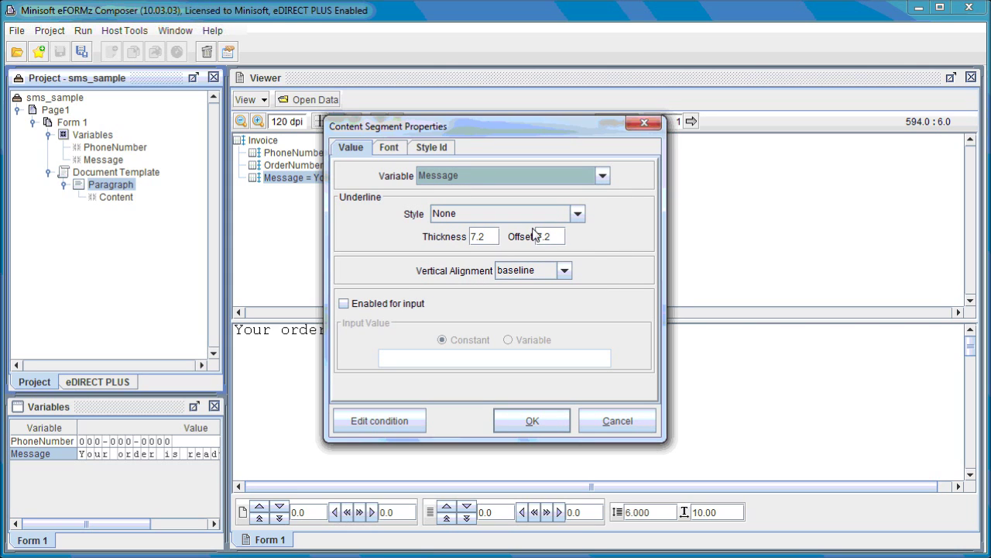
left_click(643, 122)
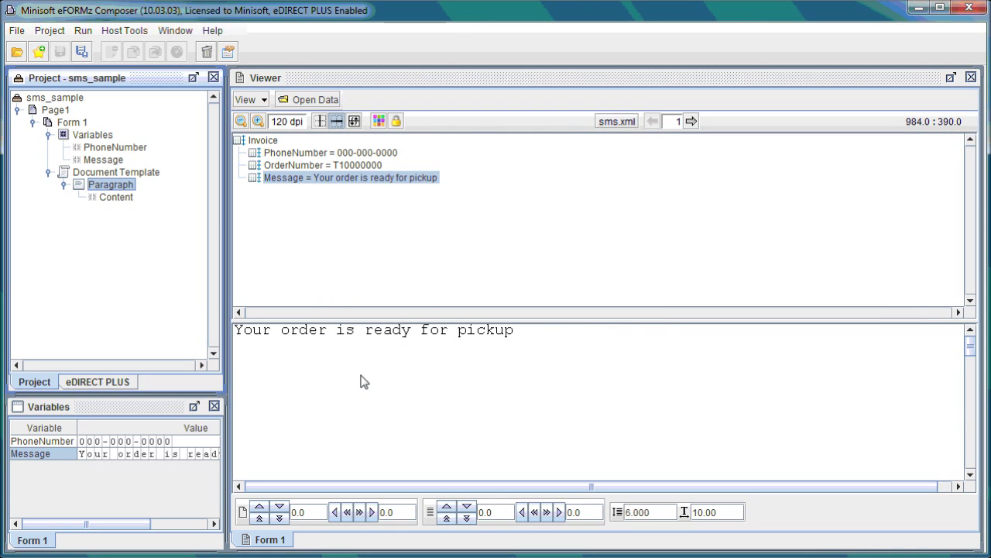
Step: Add a new SMS output to the project's eDIRECT PLUS outputs
left_click(108, 385)
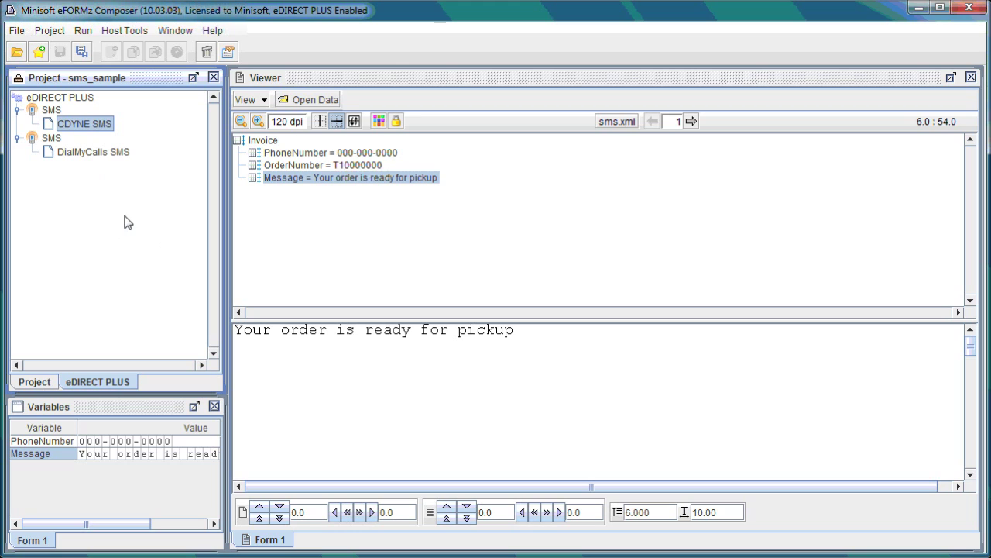
right_click(37, 177)
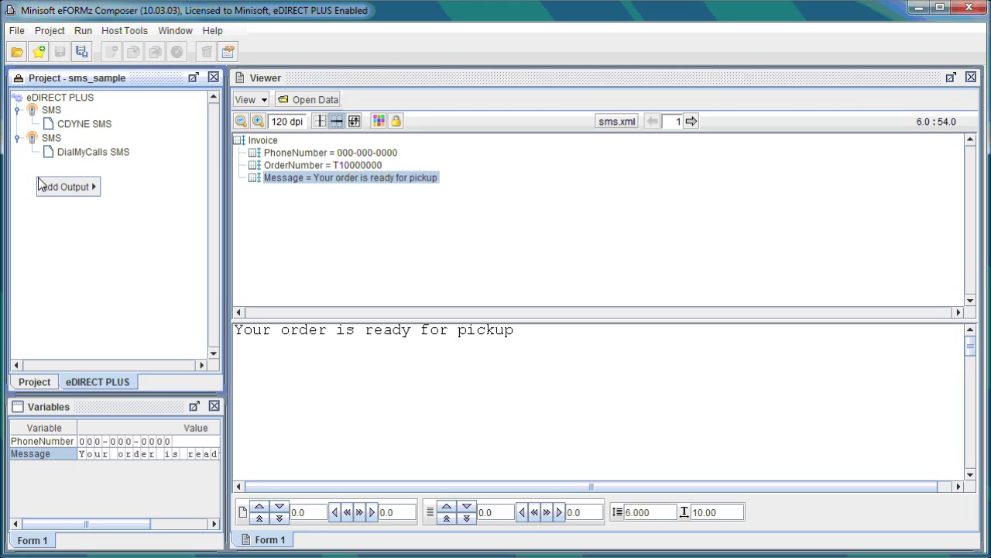
mouse_move(40, 184)
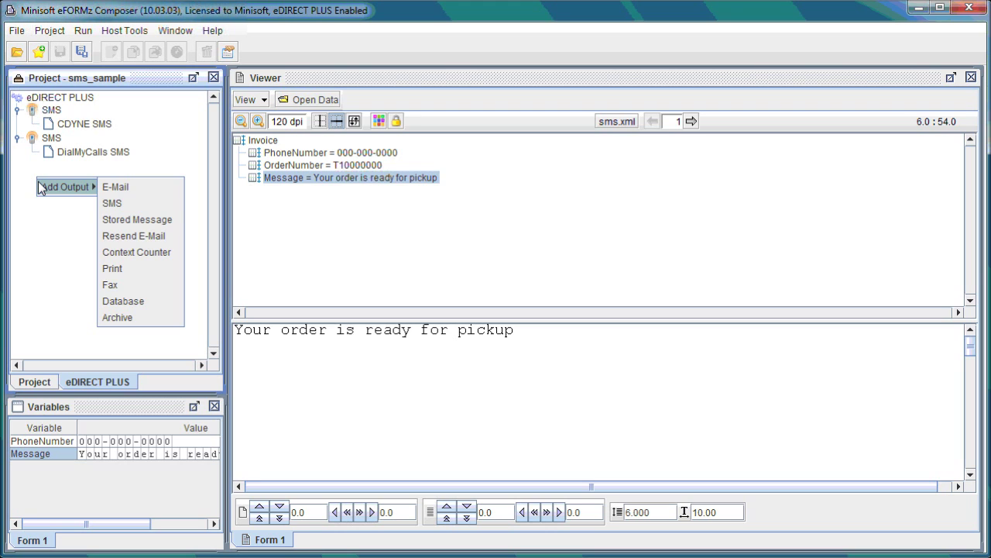
left_click(151, 203)
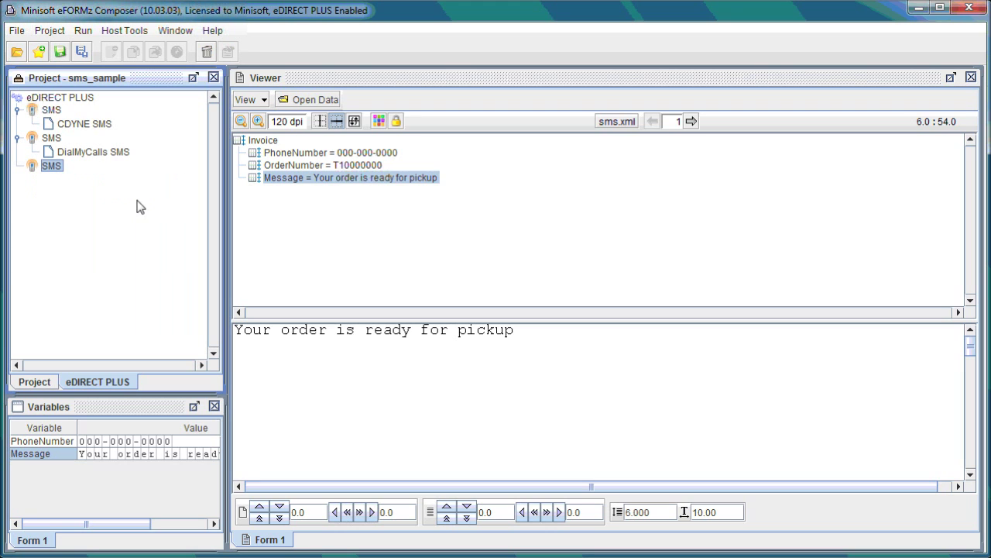
Step: Start a CDYNE SMS provider on the new SMS output, taking its number from the PhoneNumber variable and its message from the Message variable
right_click(60, 170)
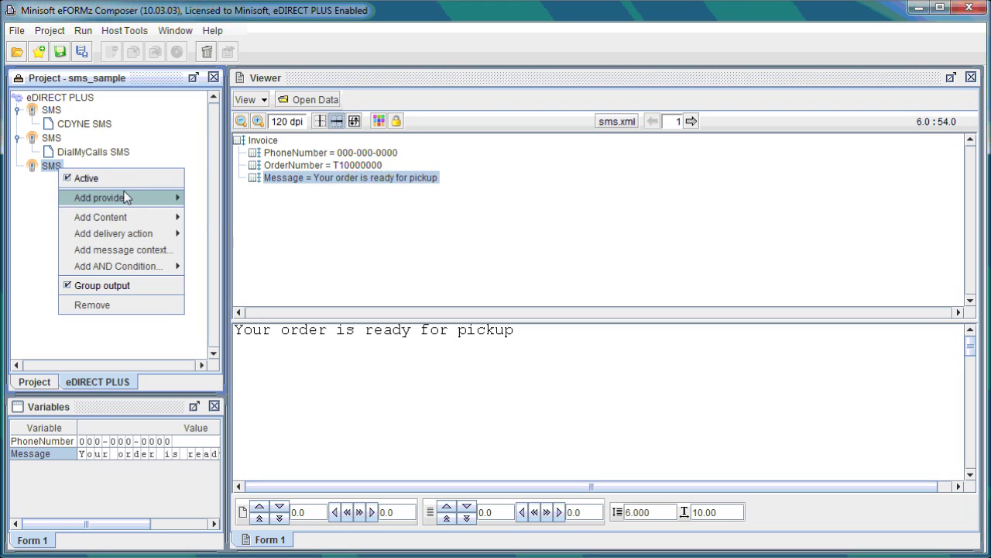
mouse_move(131, 198)
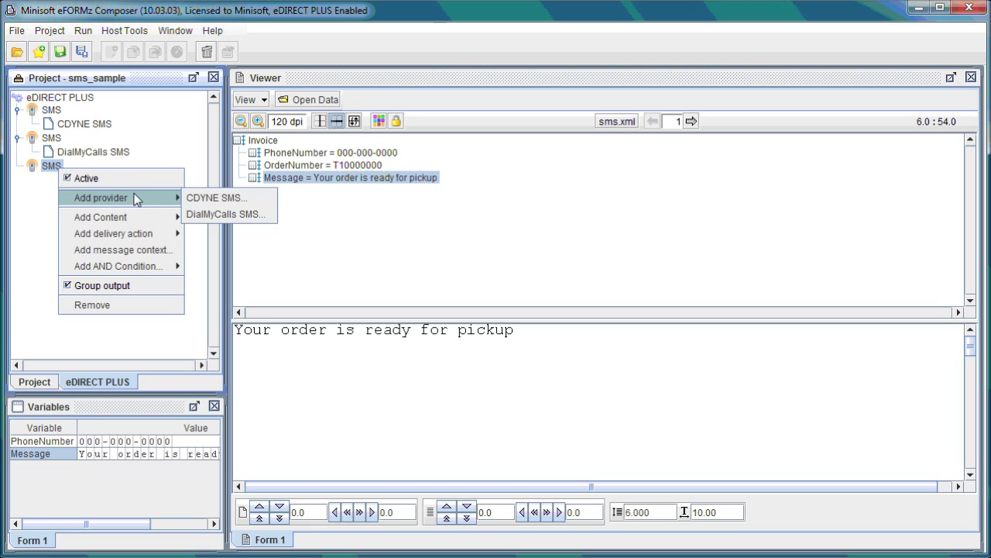
left_click(252, 199)
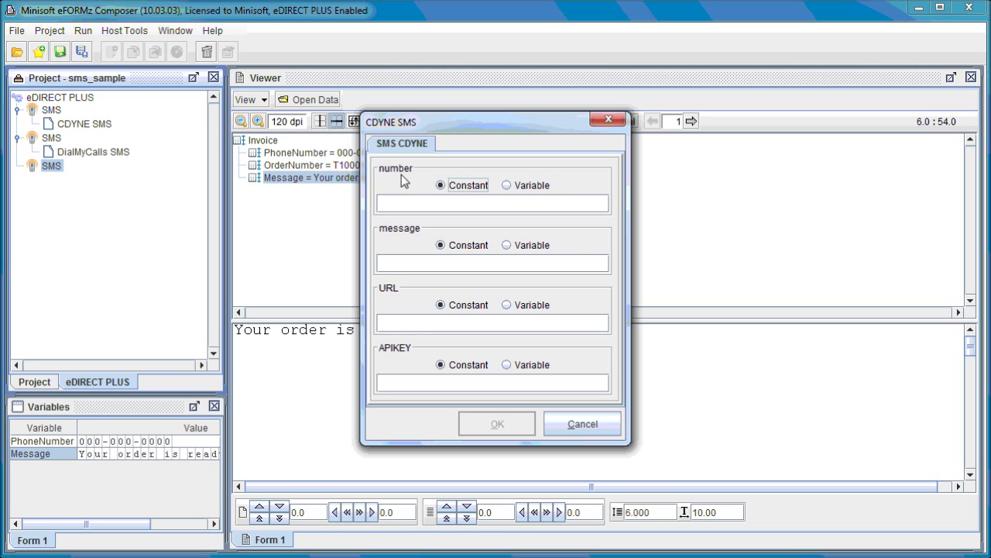
left_click(516, 191)
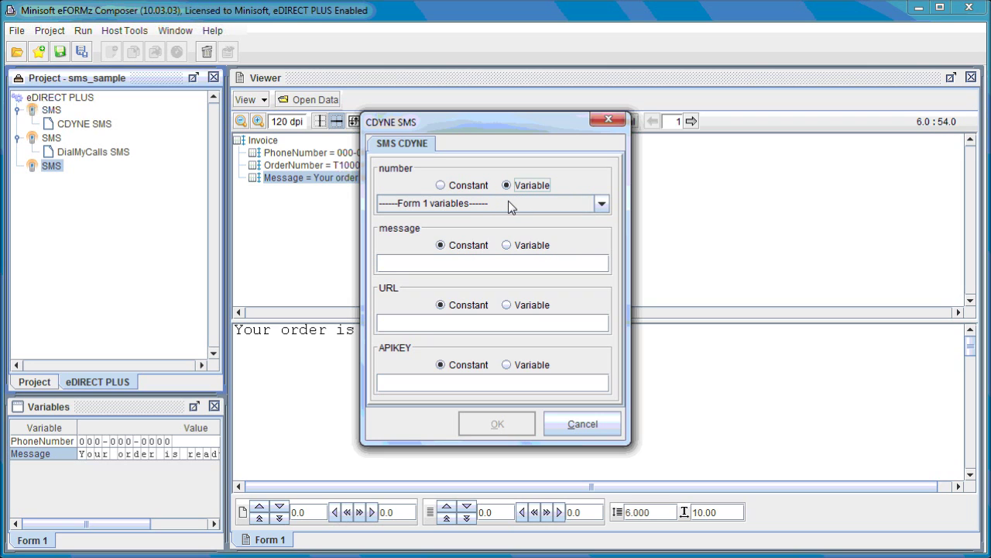
left_click(509, 203)
left_click(455, 236)
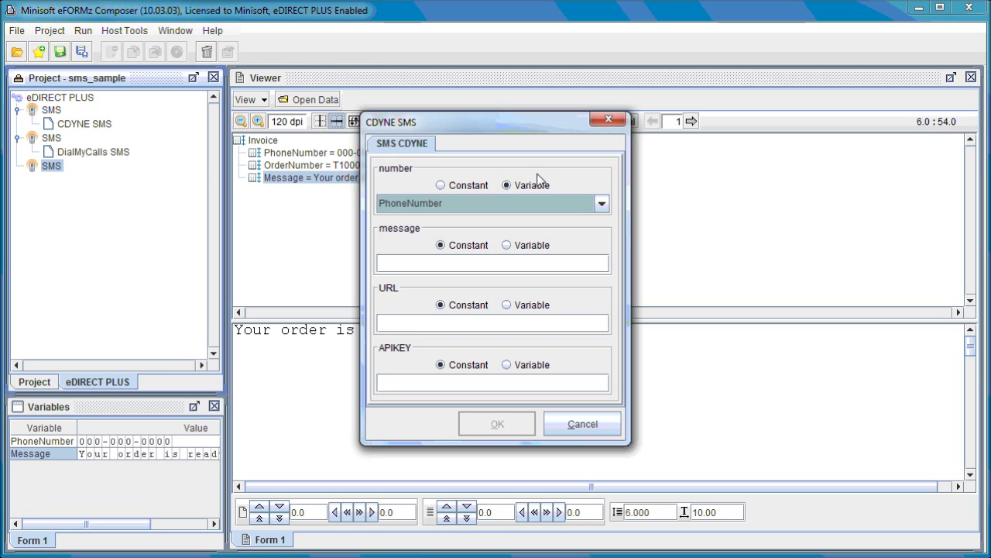
left_click(506, 245)
left_click(495, 268)
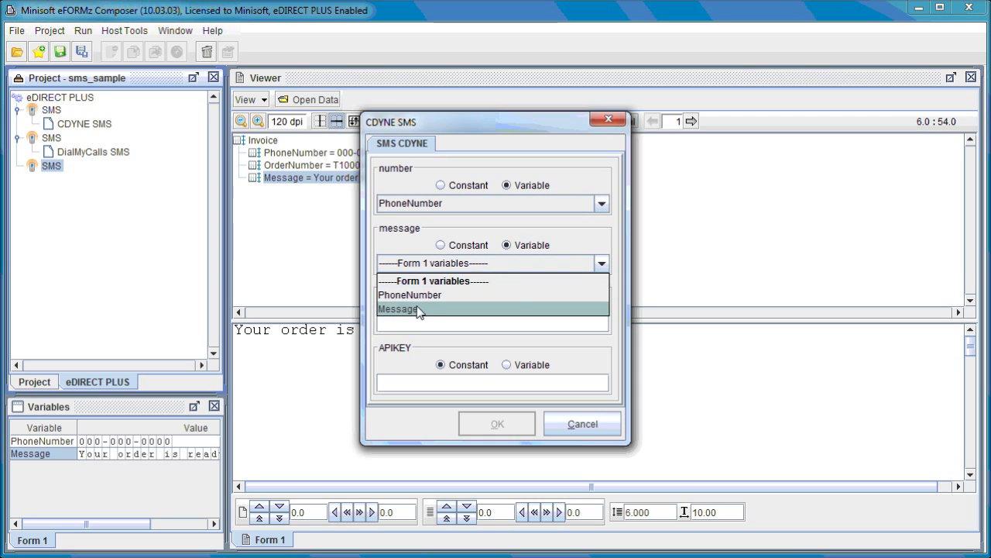
left_click(418, 309)
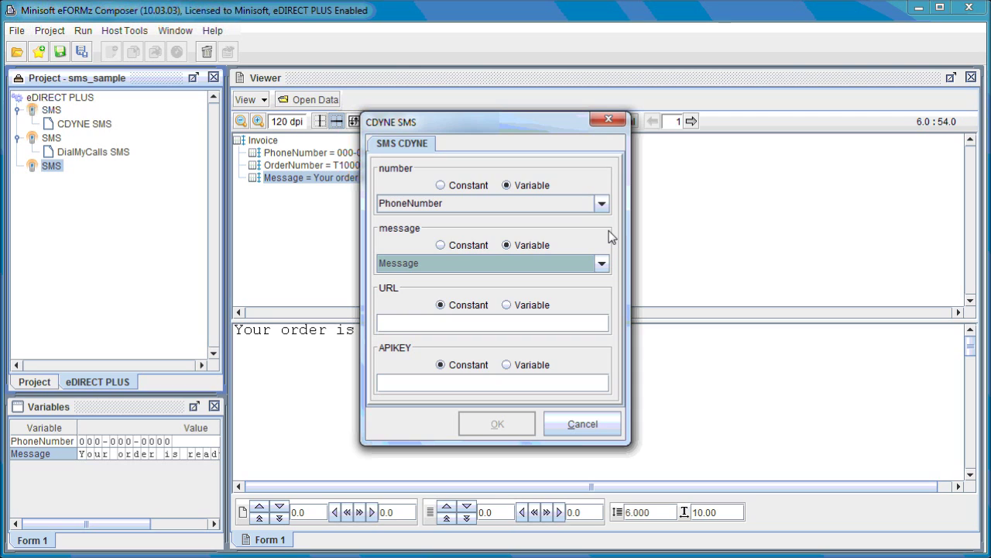
Step: Switch the provider's number and message sources back to Constant and discard the CDYNE SMS provider setup
left_click(443, 185)
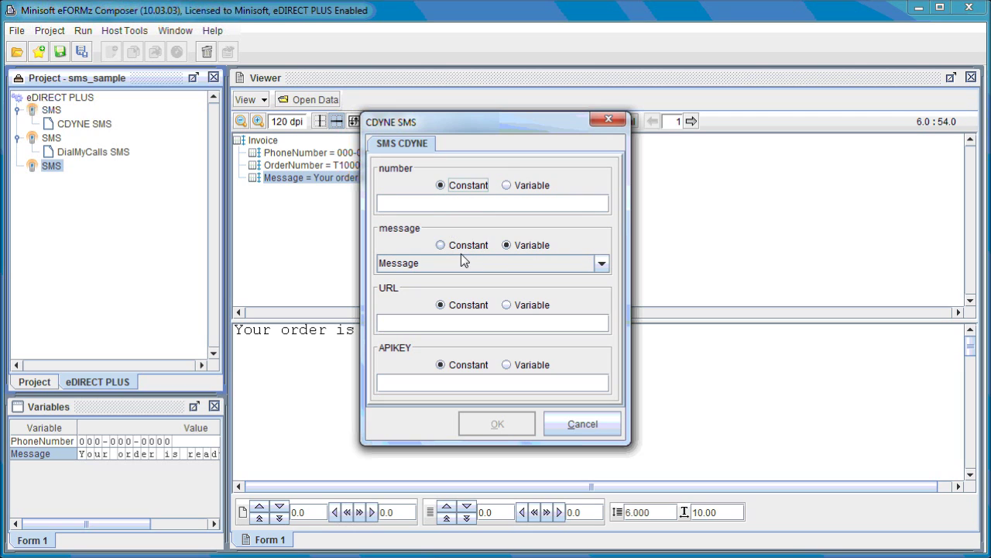
left_click(441, 245)
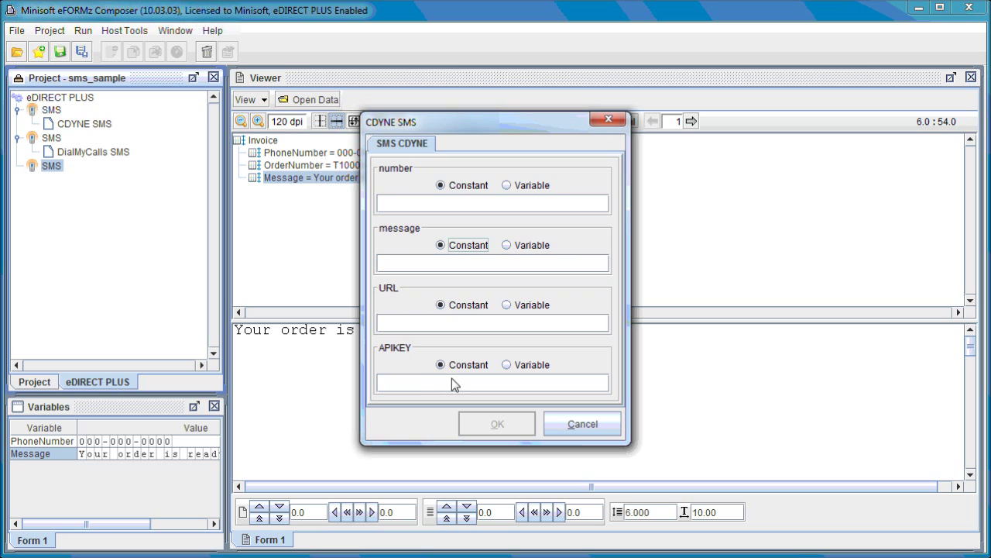
left_click(580, 425)
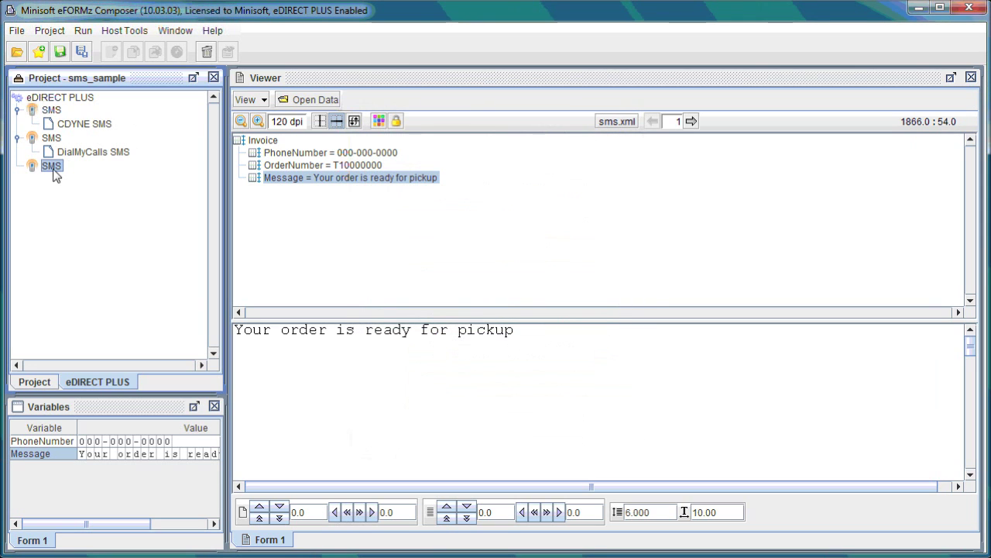
Step: Remove the newly added, empty SMS output from the eDIRECT PLUS outputs
right_click(56, 168)
left_click(91, 303)
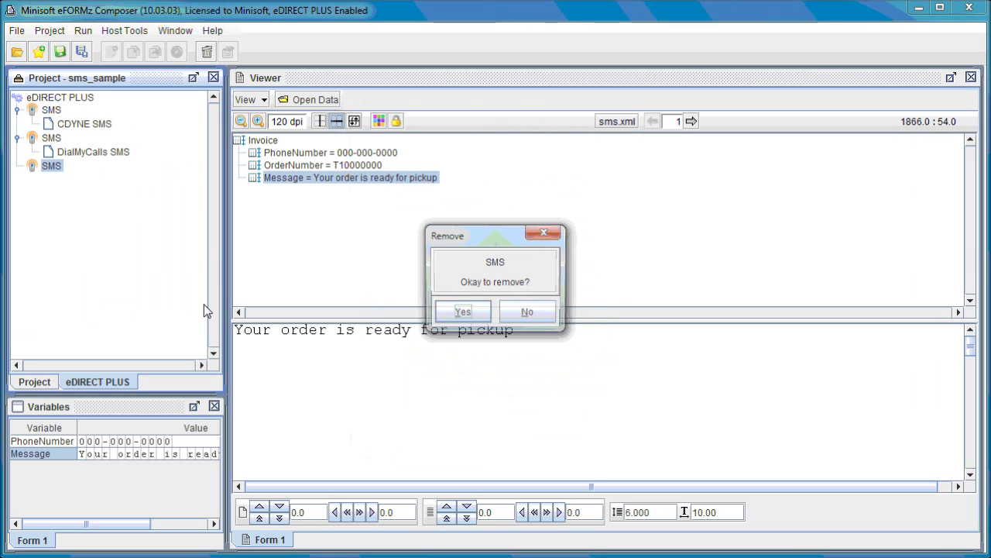
left_click(460, 314)
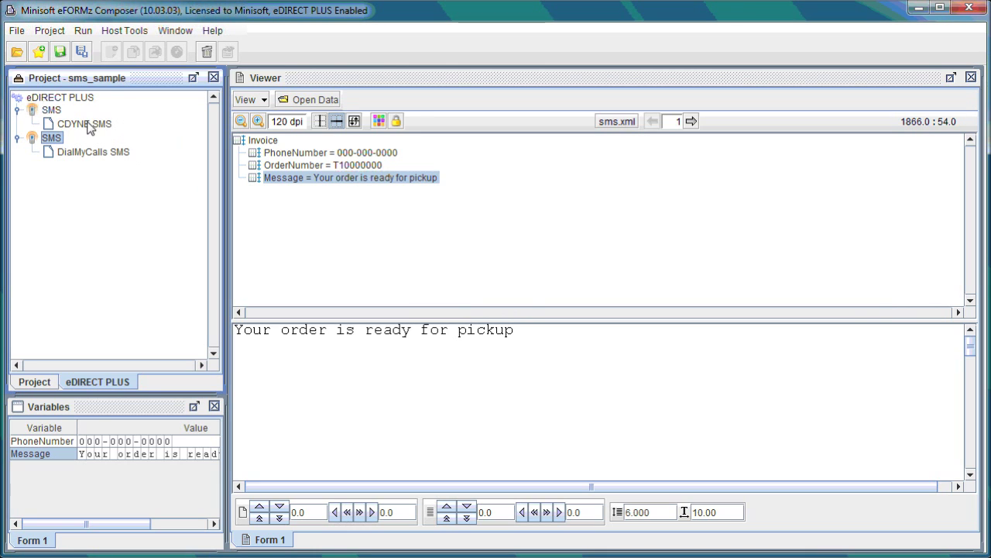
left_click(90, 32)
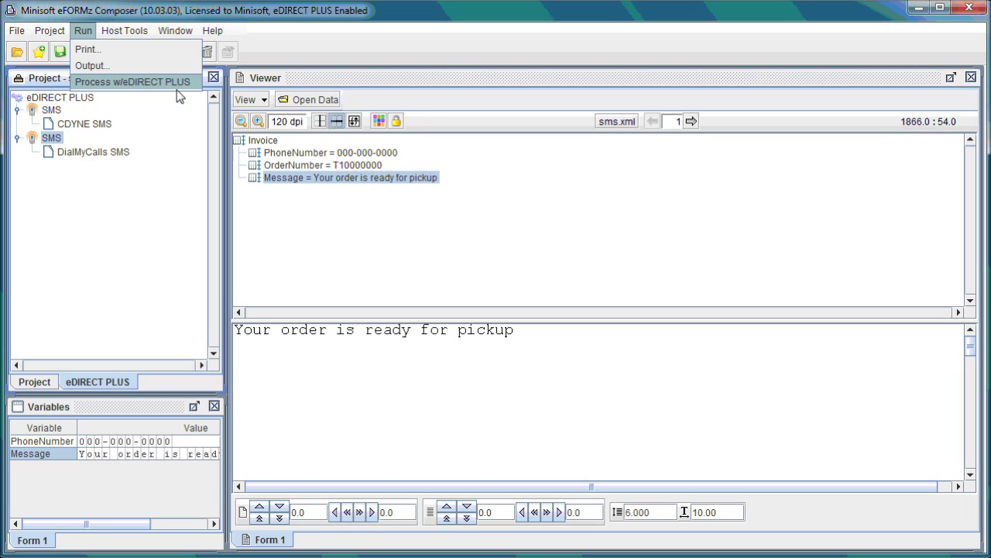
left_click(149, 233)
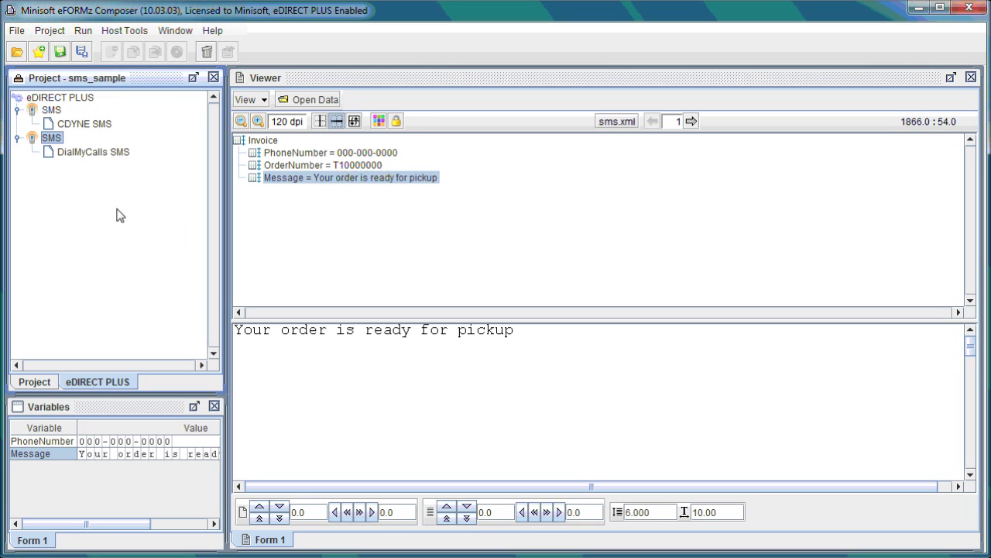